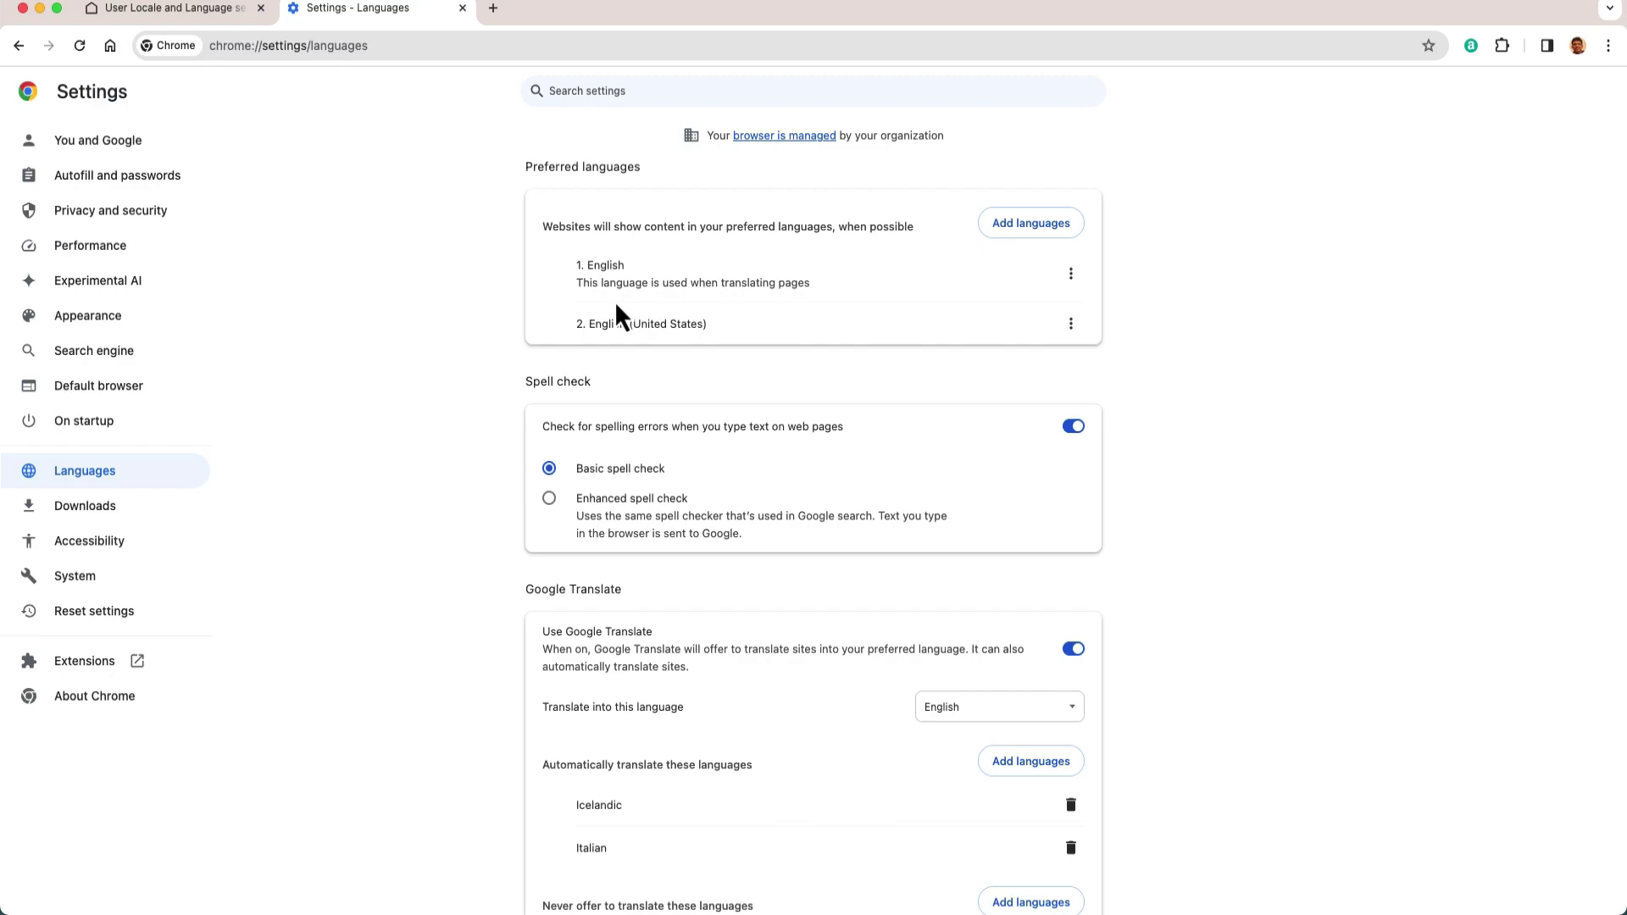
click(226, 19)
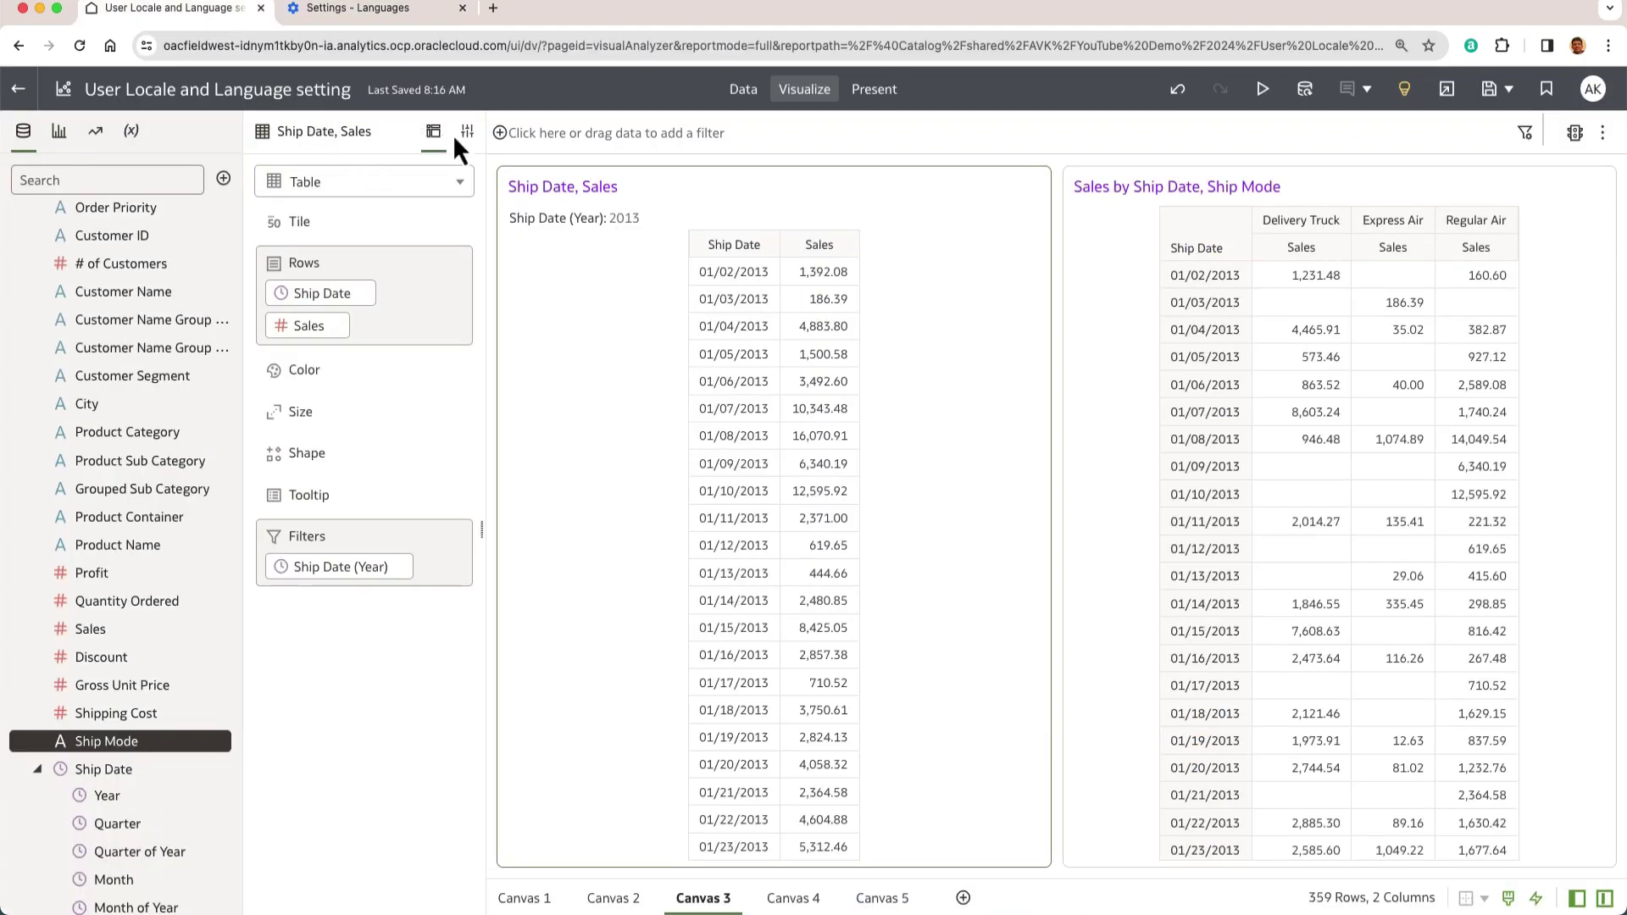
mouse_move(1335, 509)
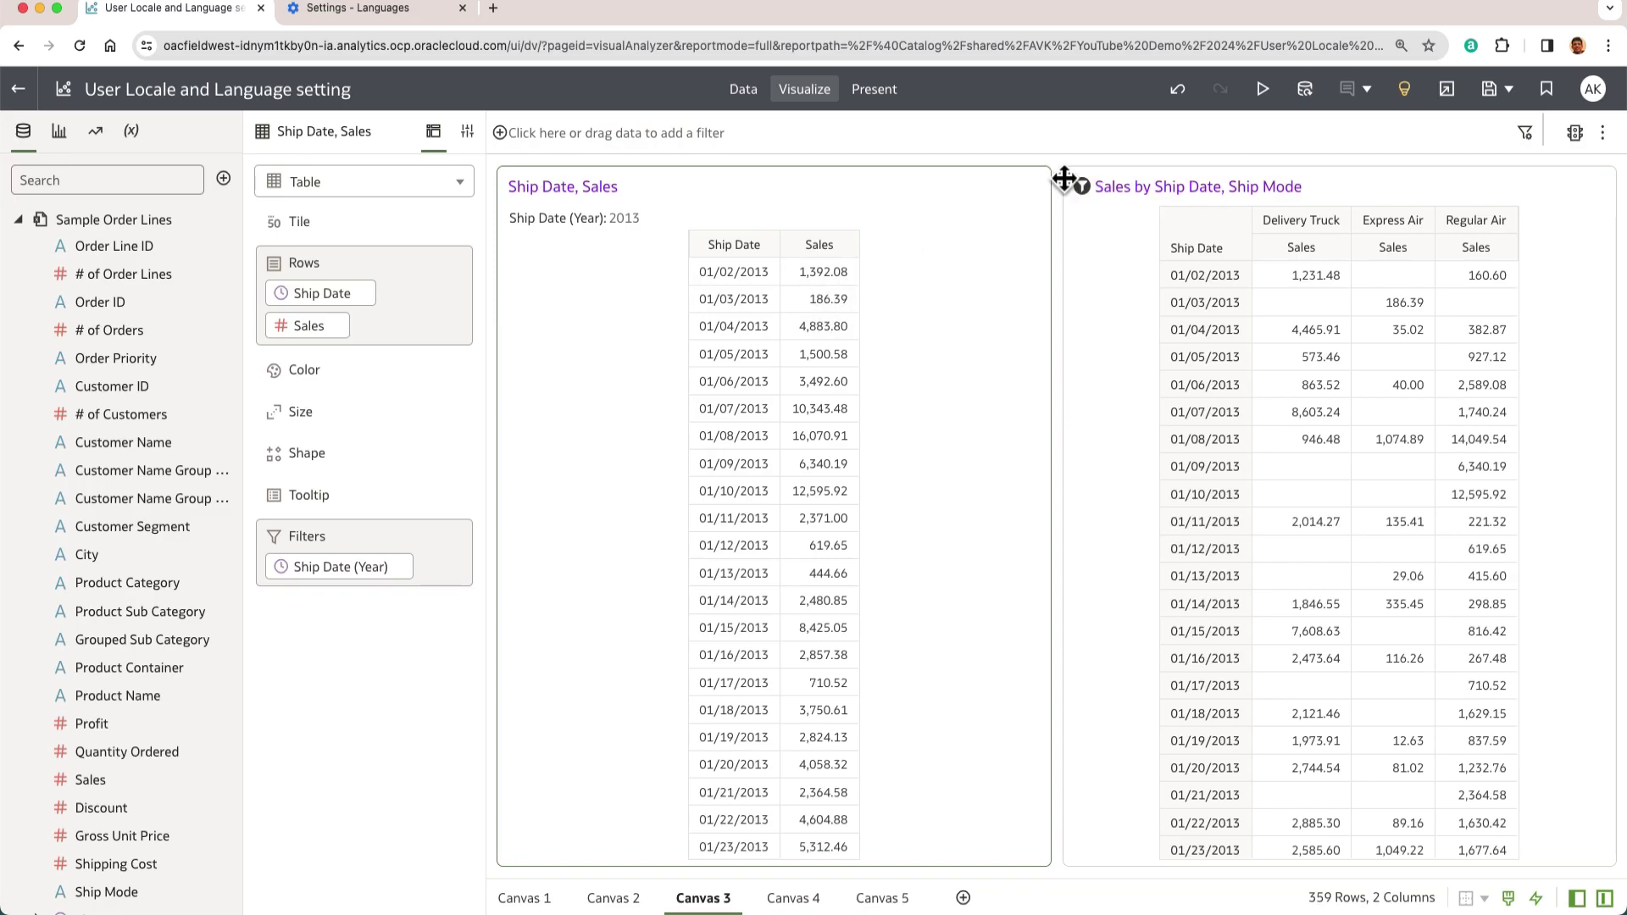
- In the user profile, set both Language and Locale to Spanish
click(1592, 89)
click(1526, 156)
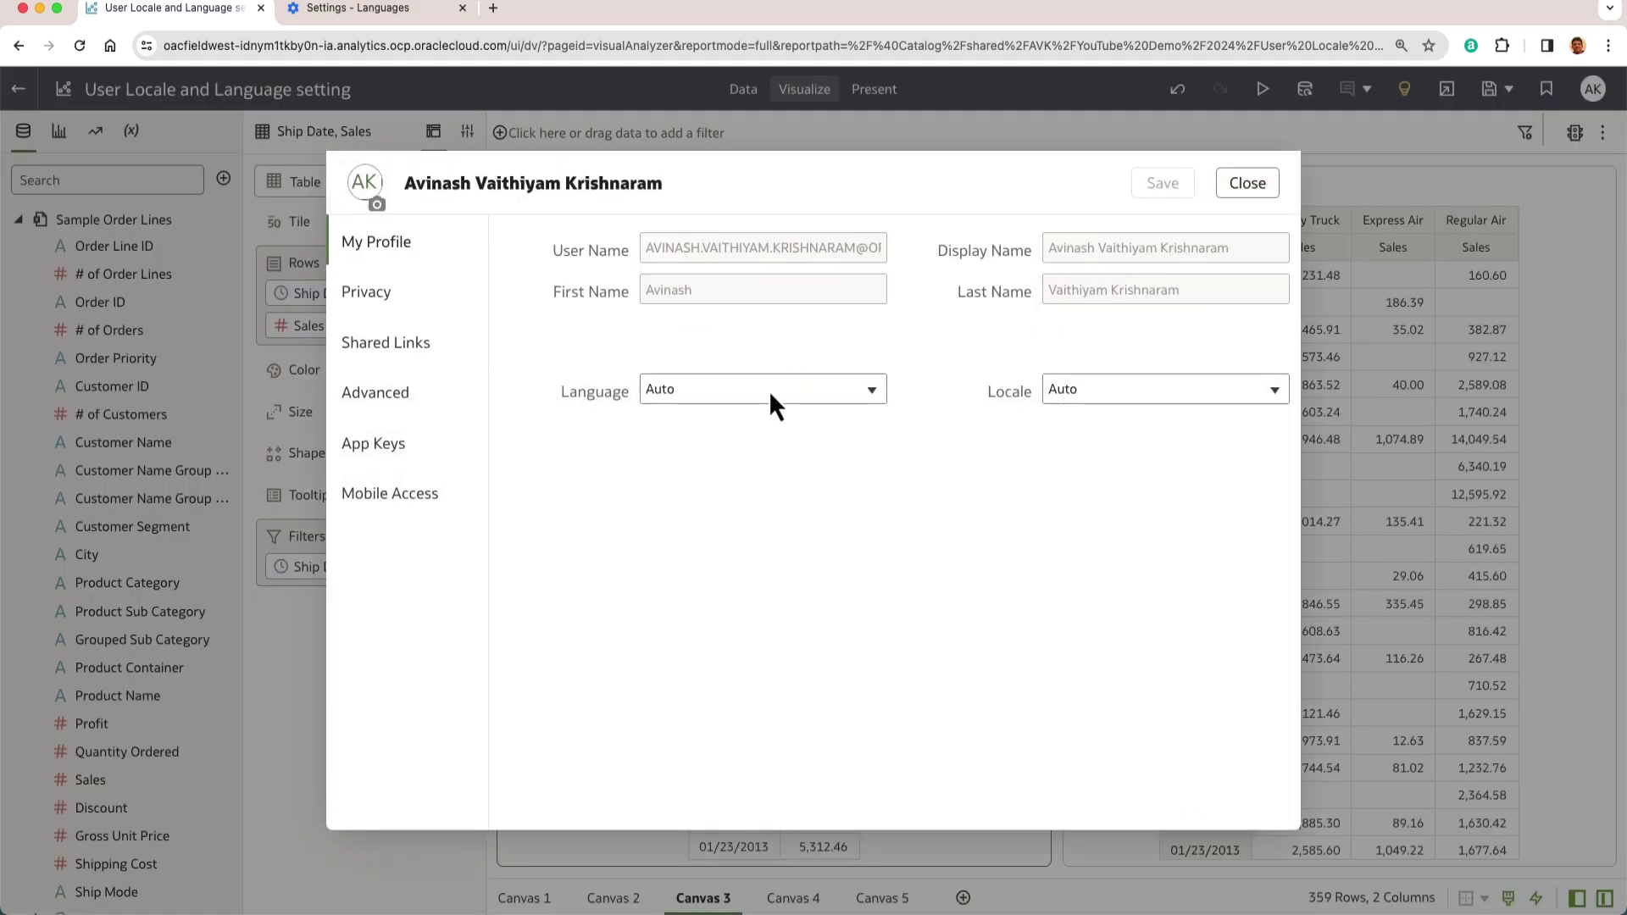
click(769, 390)
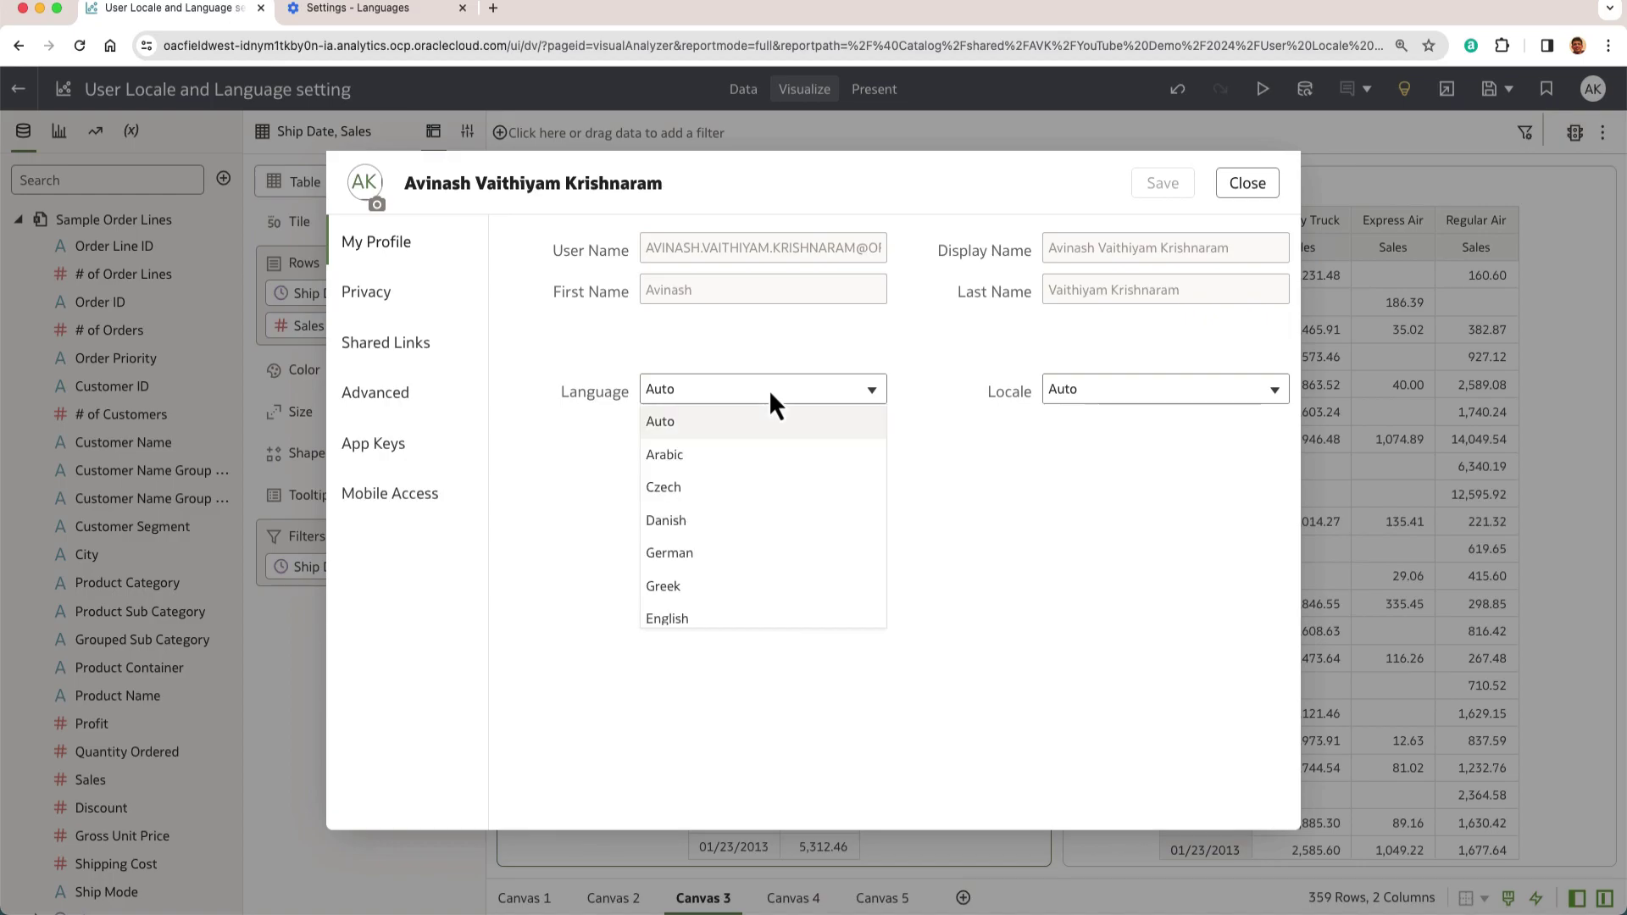
scroll(695, 560, down, 1)
click(693, 600)
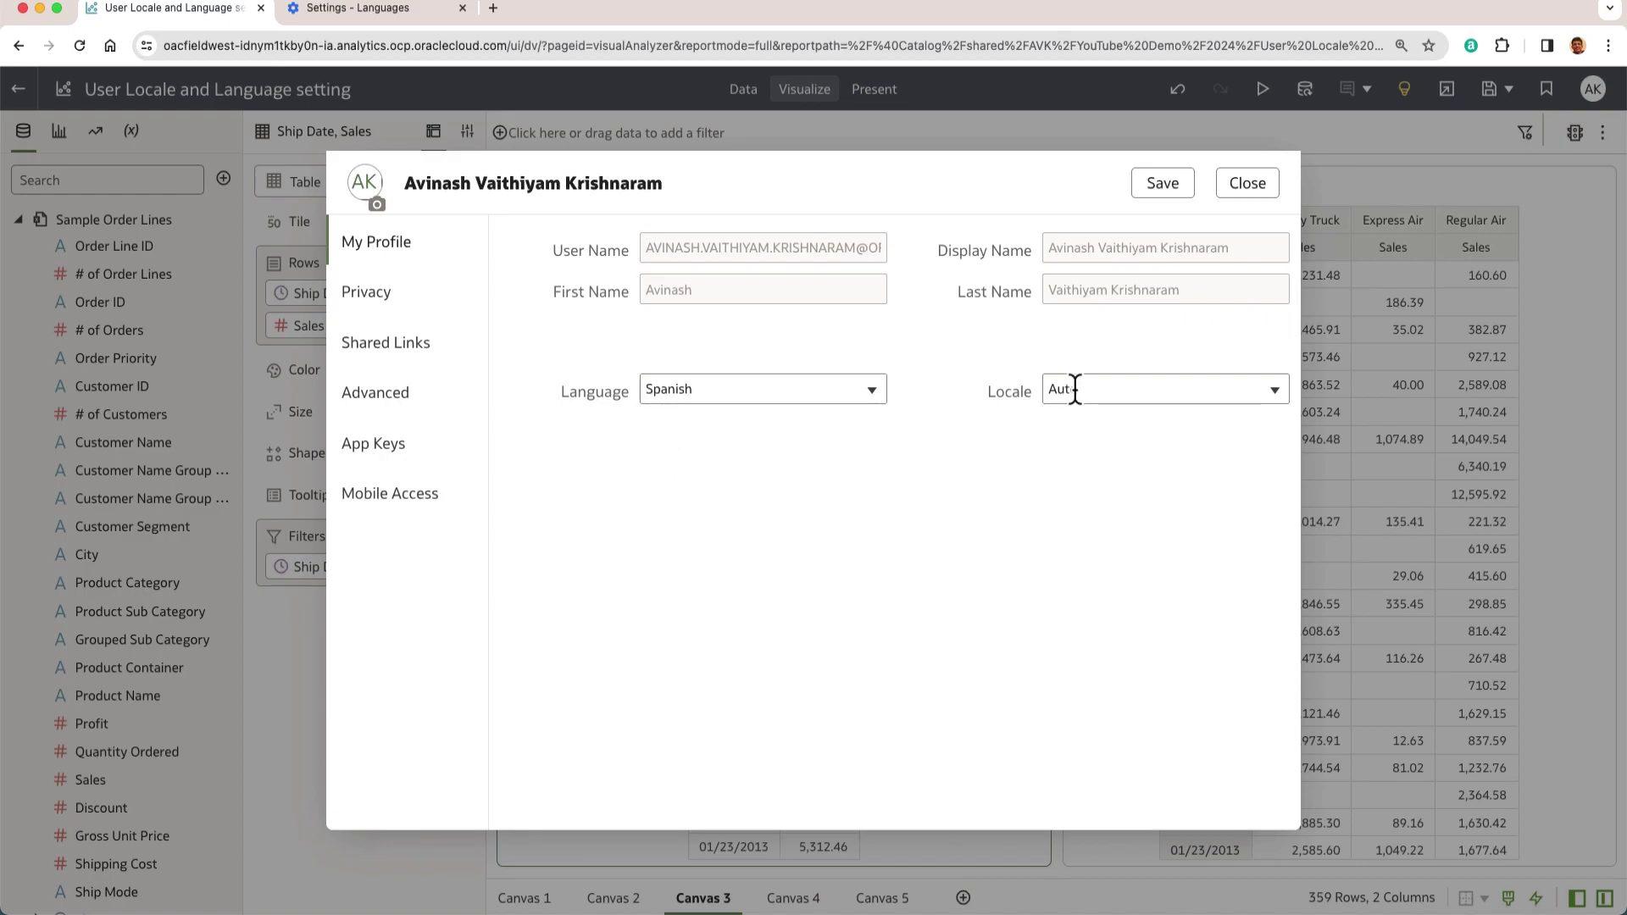
click(1081, 389)
text(sp)
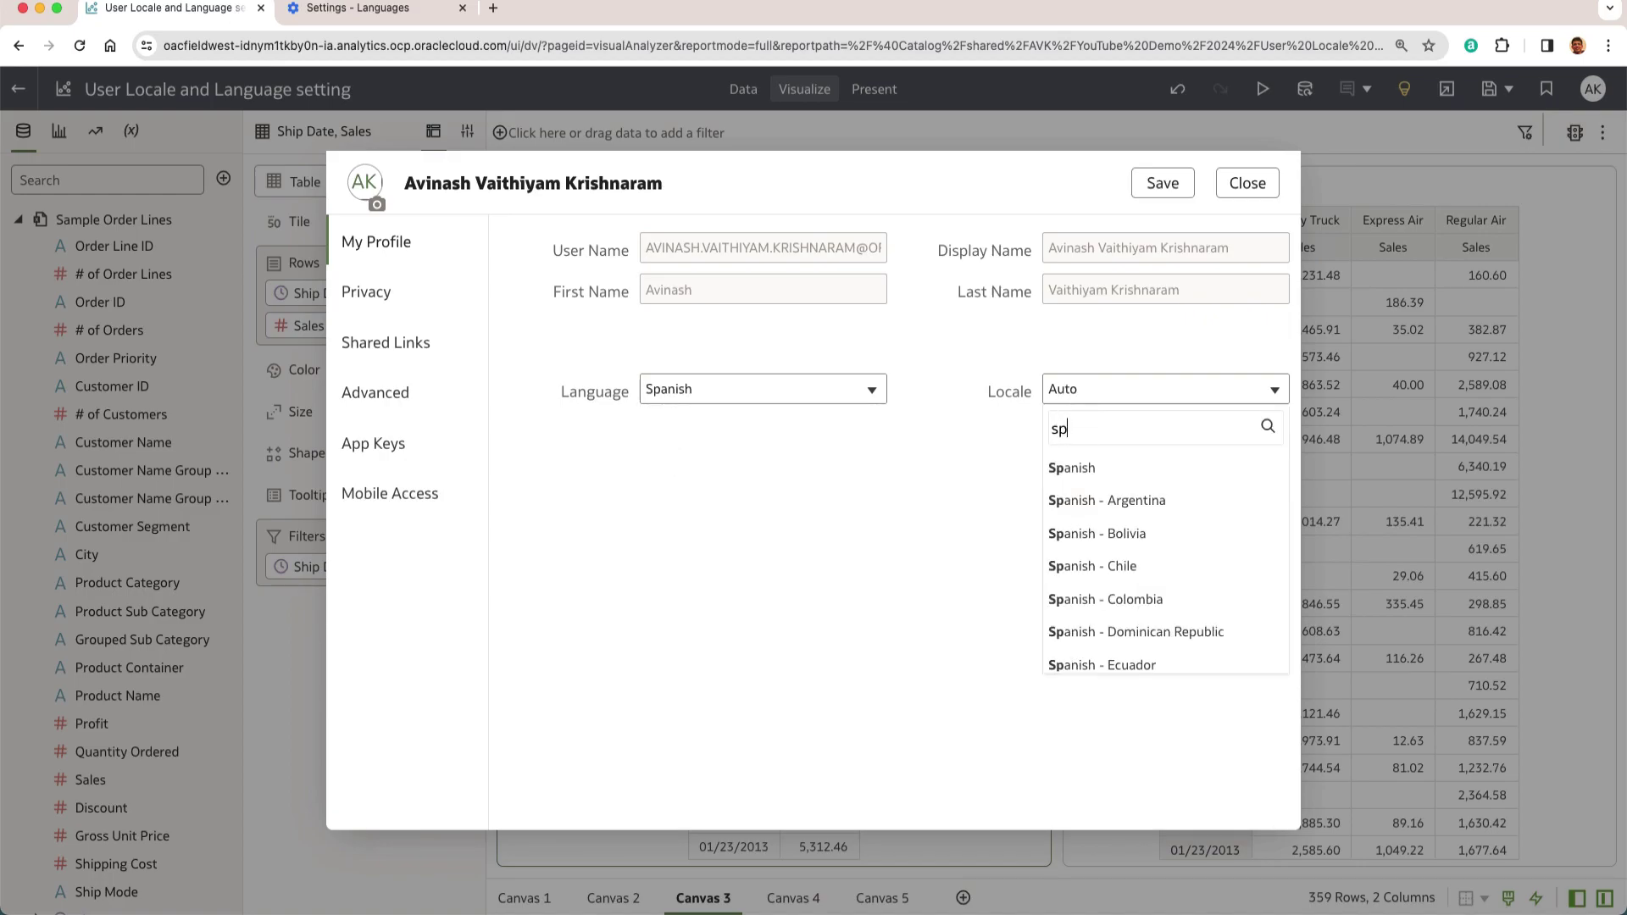
text(ani)
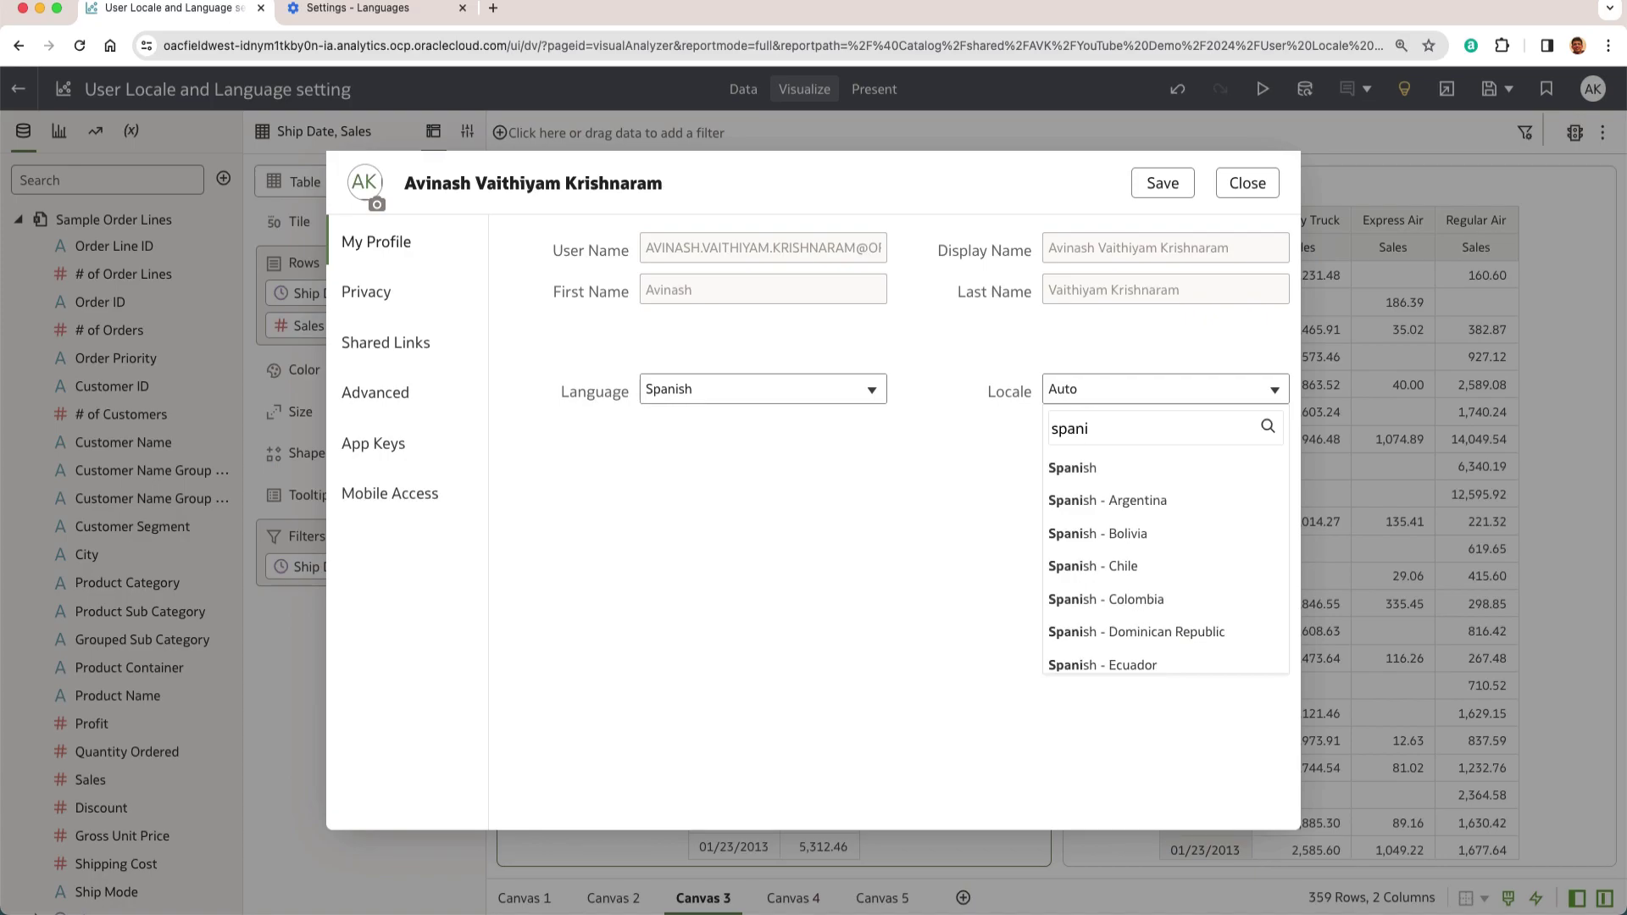
click(1071, 467)
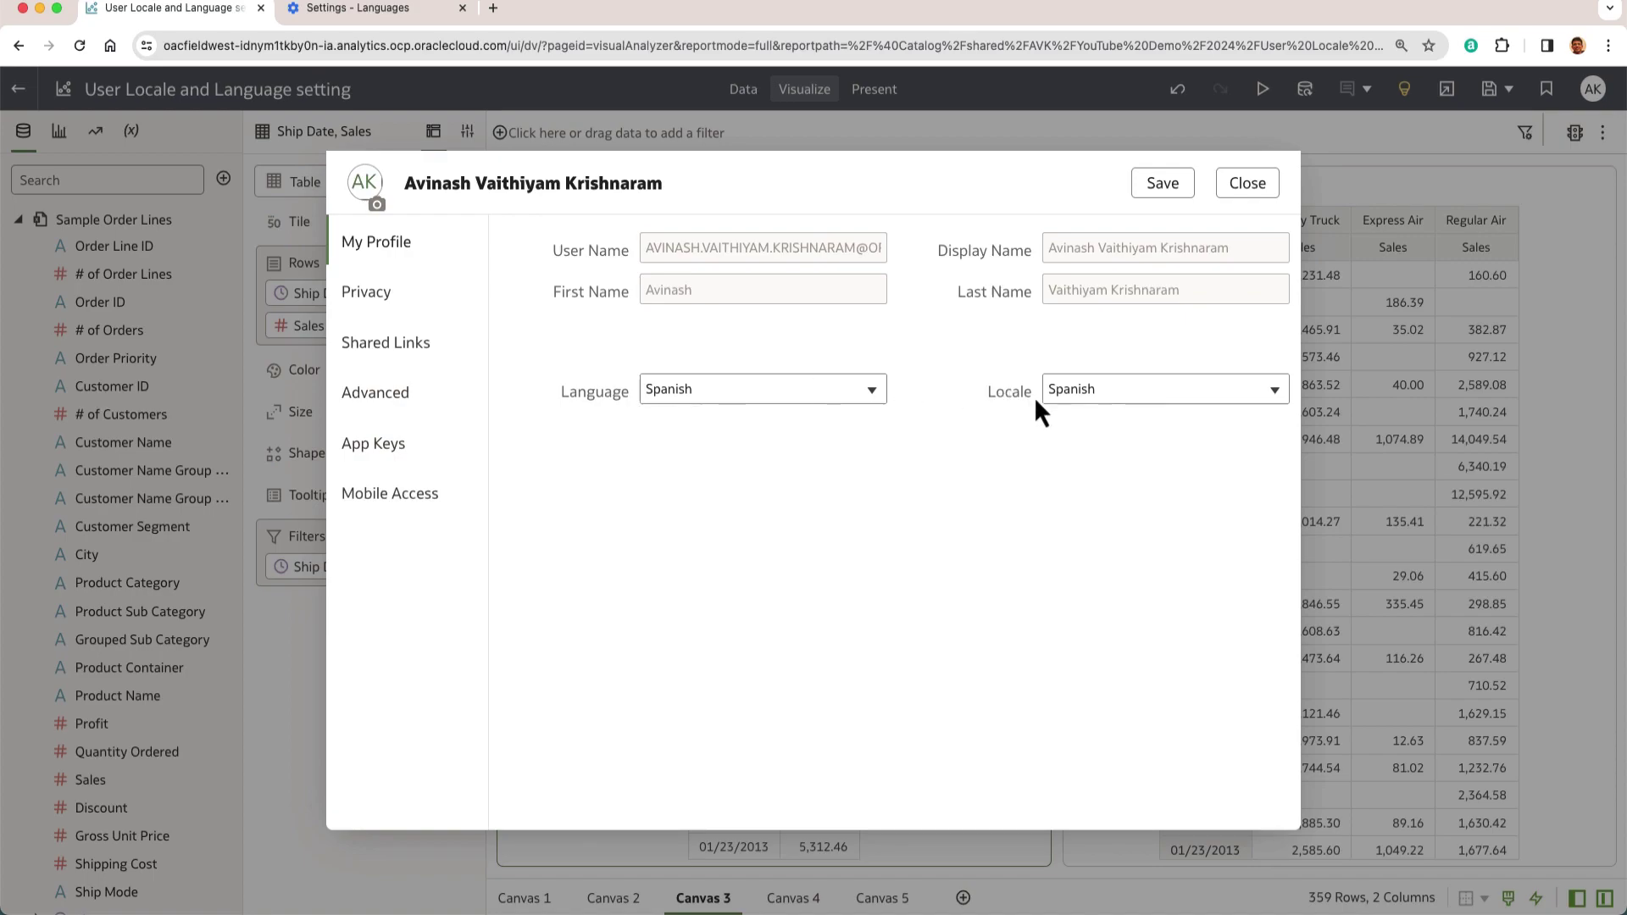
- Save the Spanish profile settings, acknowledging the next-login warning, and close the dialog
click(1164, 183)
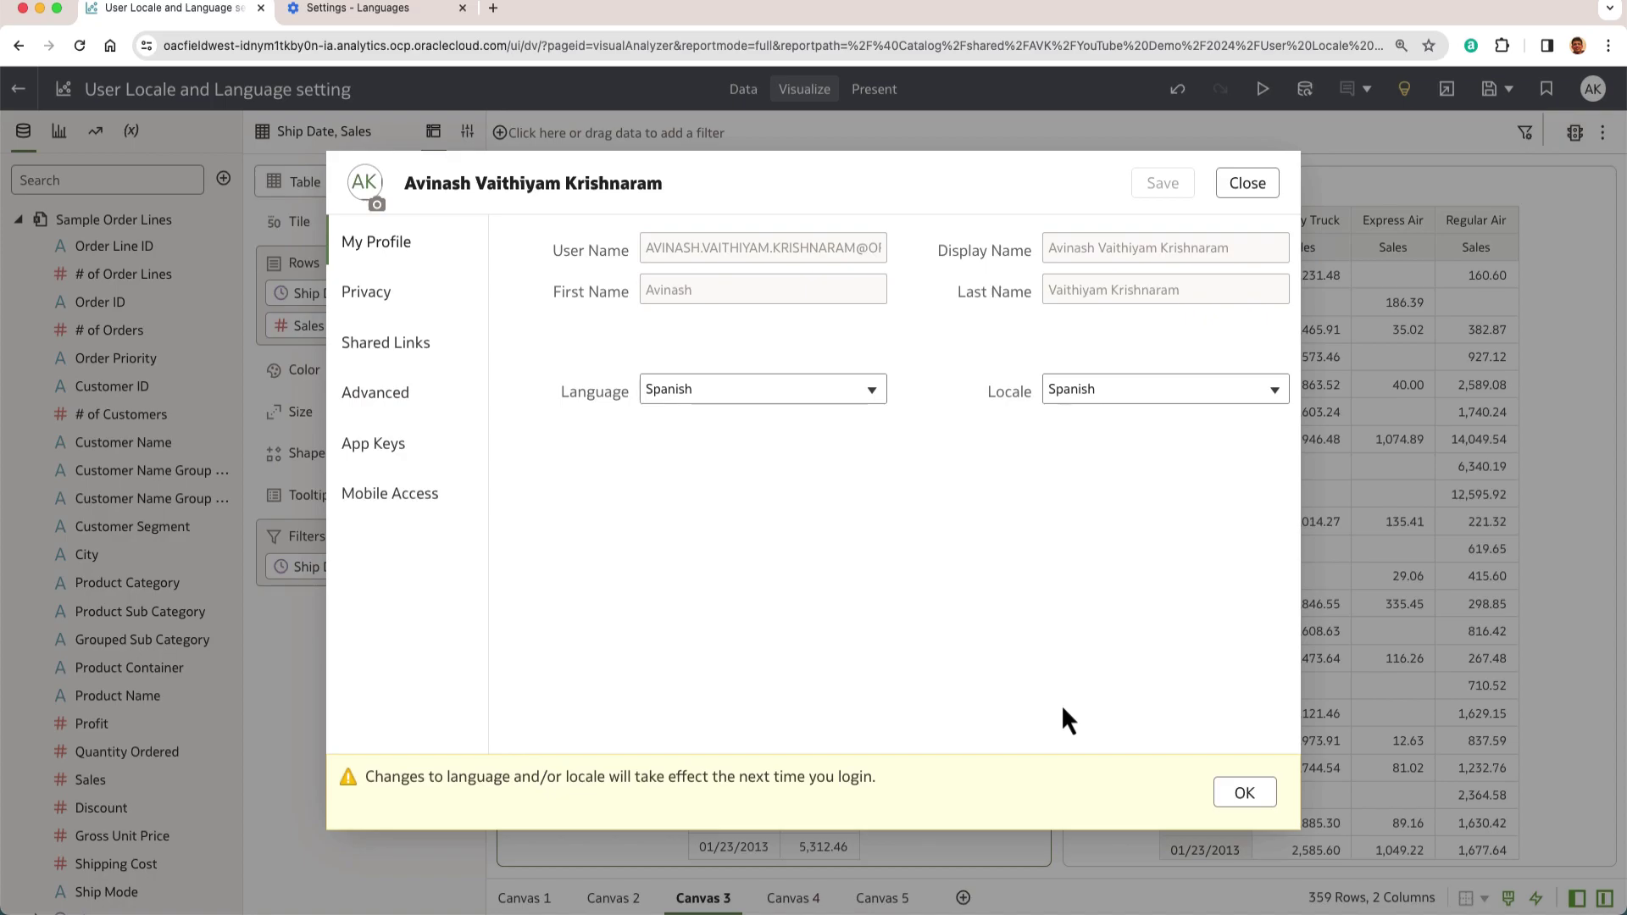
click(1245, 792)
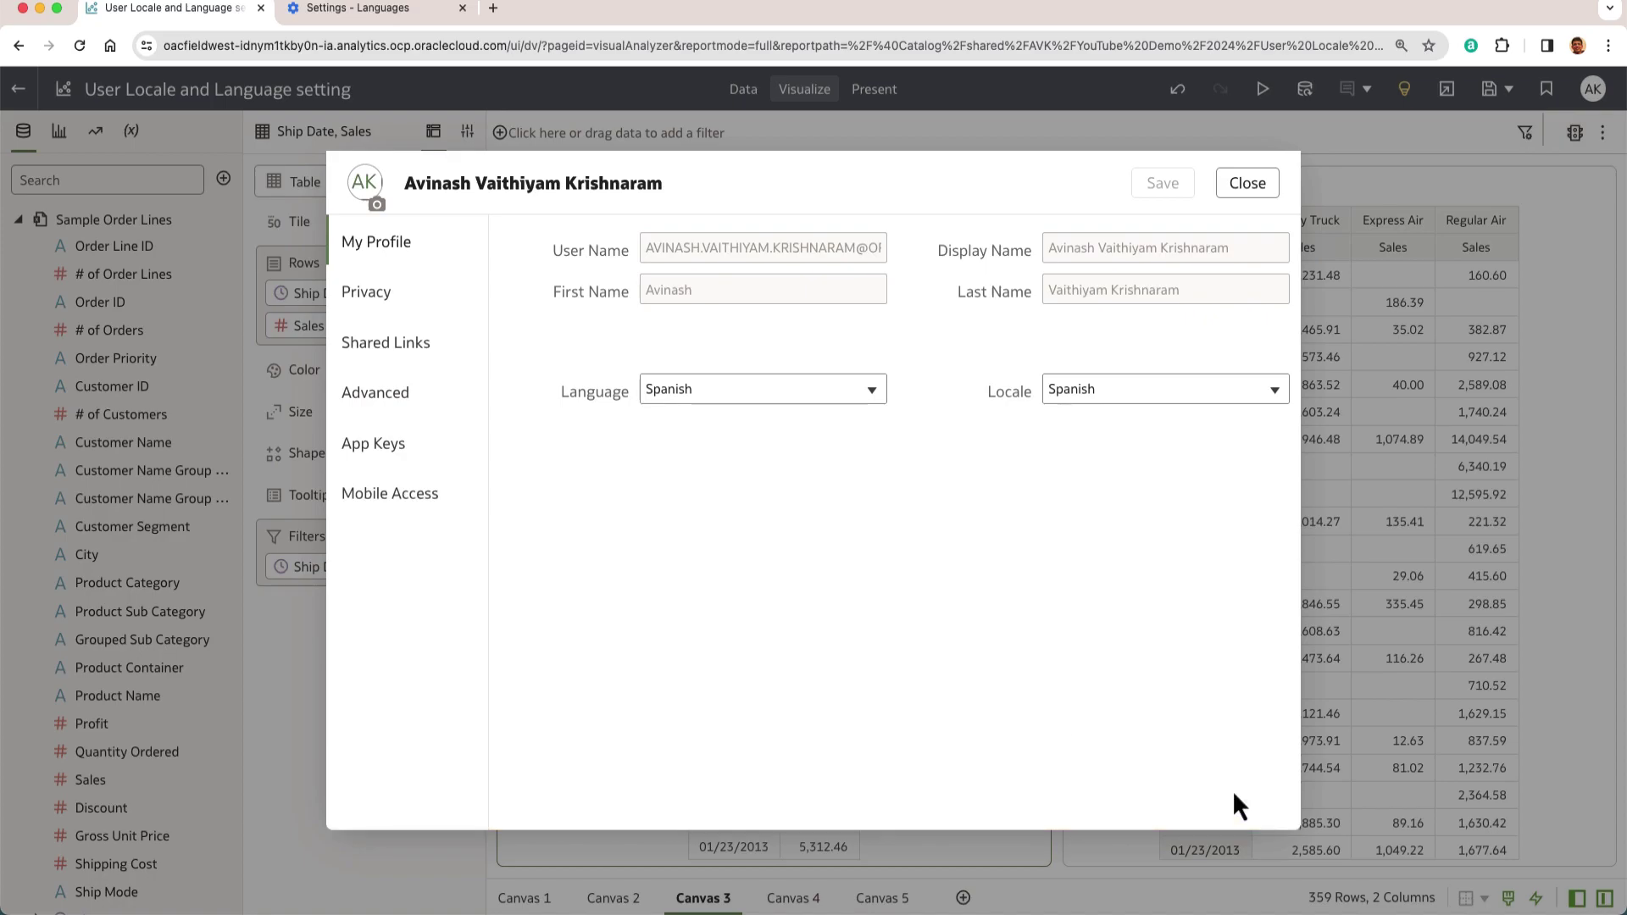
click(1248, 184)
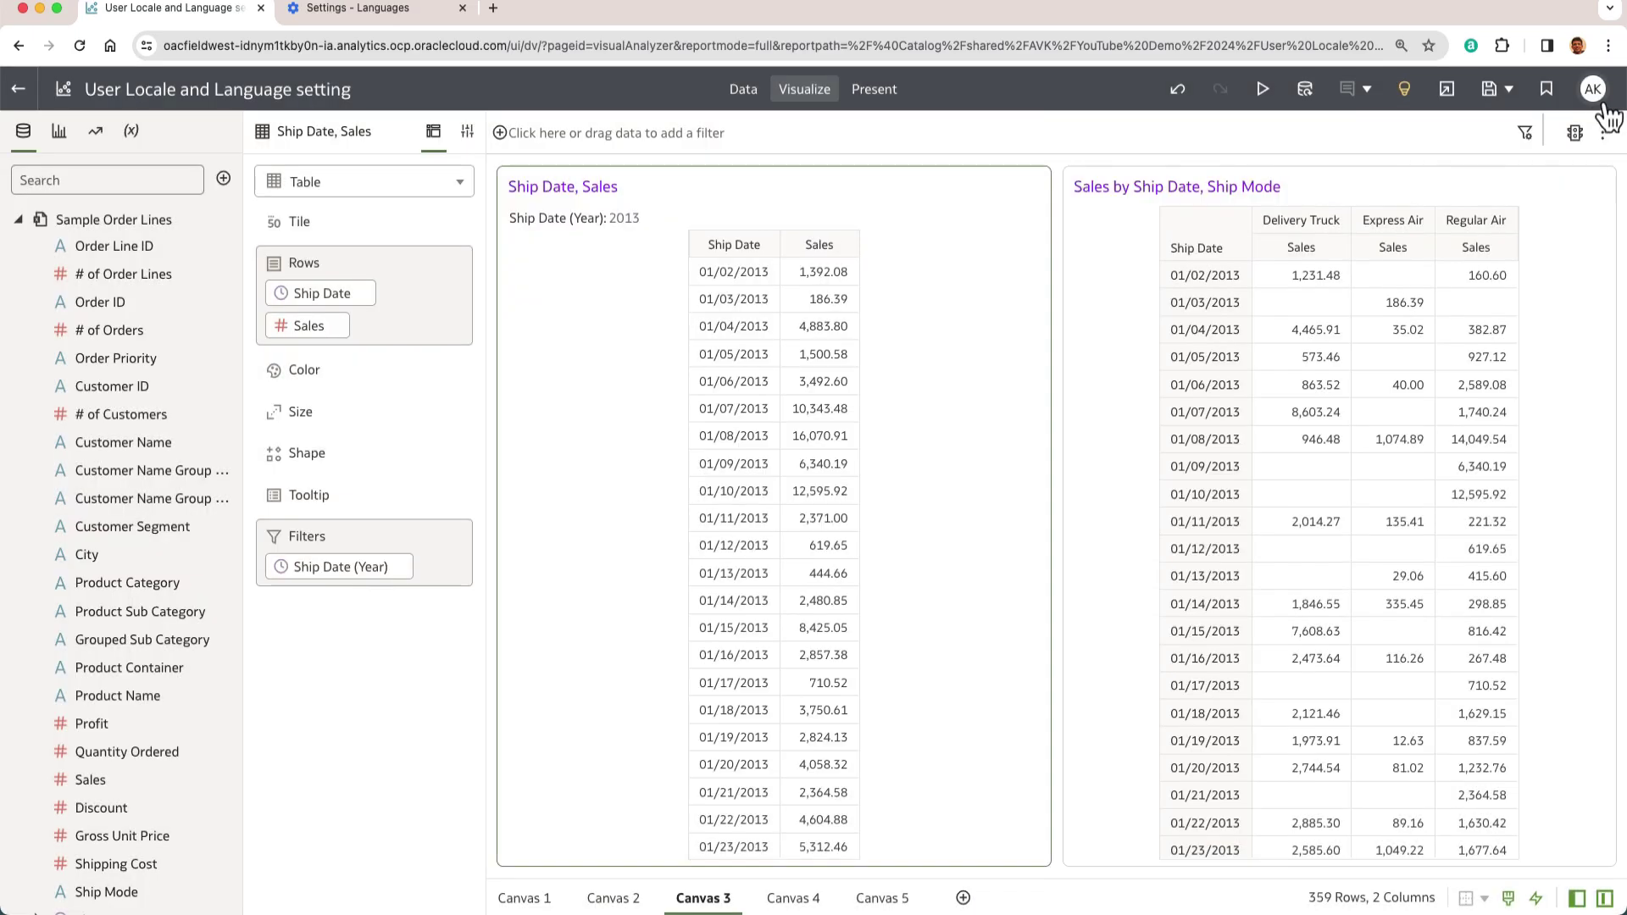
- Sign out of Oracle Analytics from the account menu
click(1593, 90)
click(1509, 266)
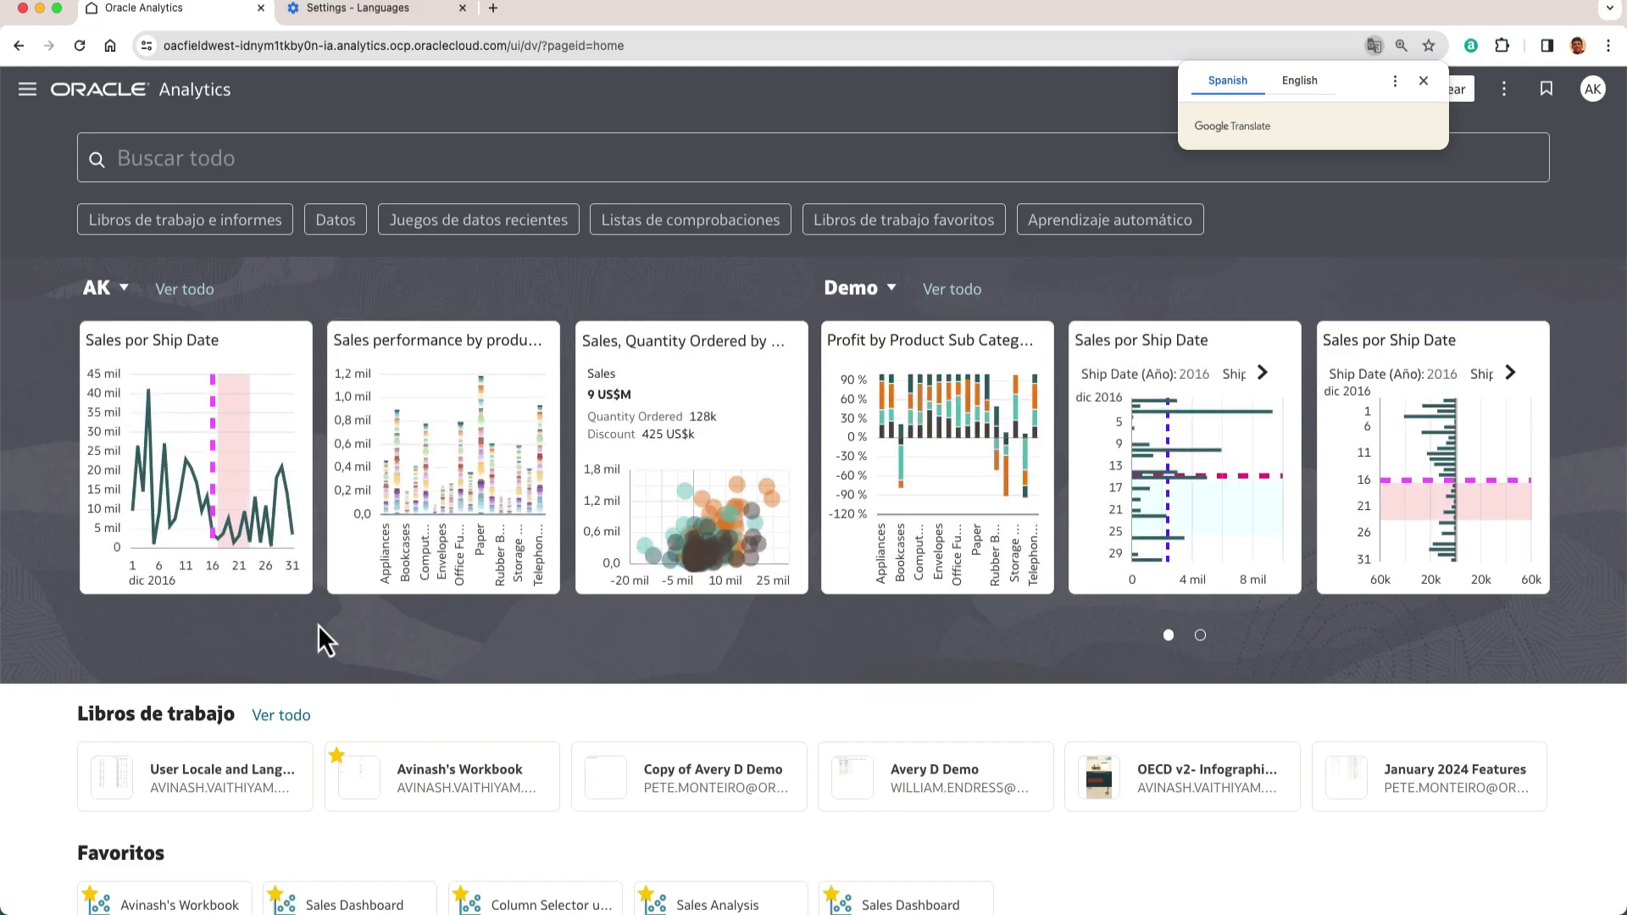
- Open the 'User Locale and Language setting' workbook and switch it to edit mode
click(219, 778)
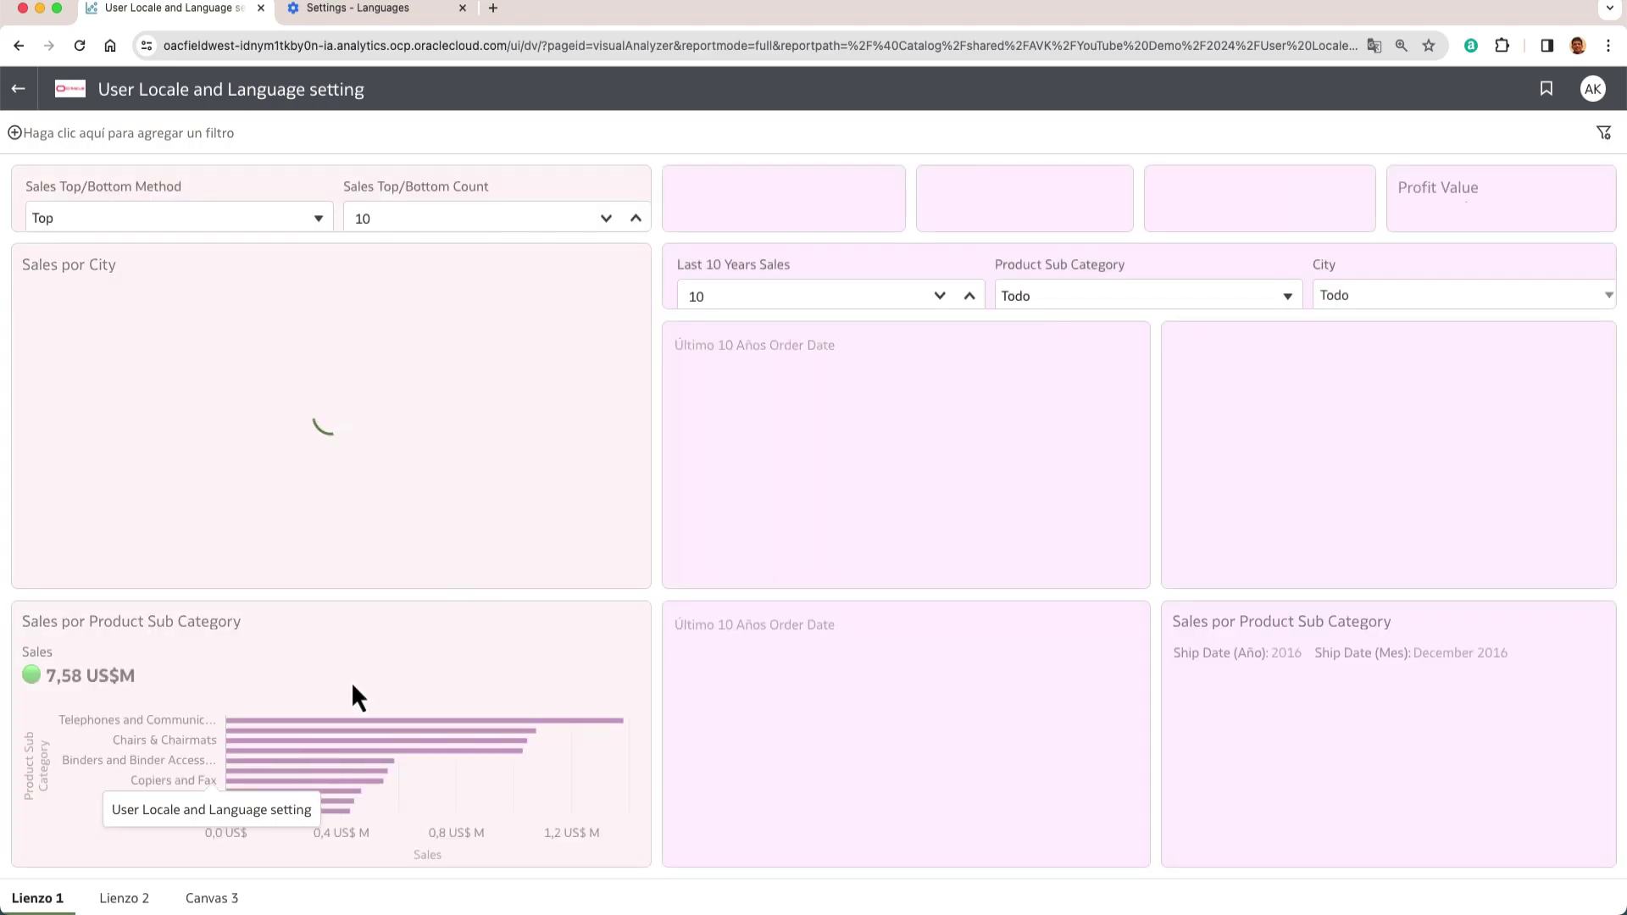
click(1376, 89)
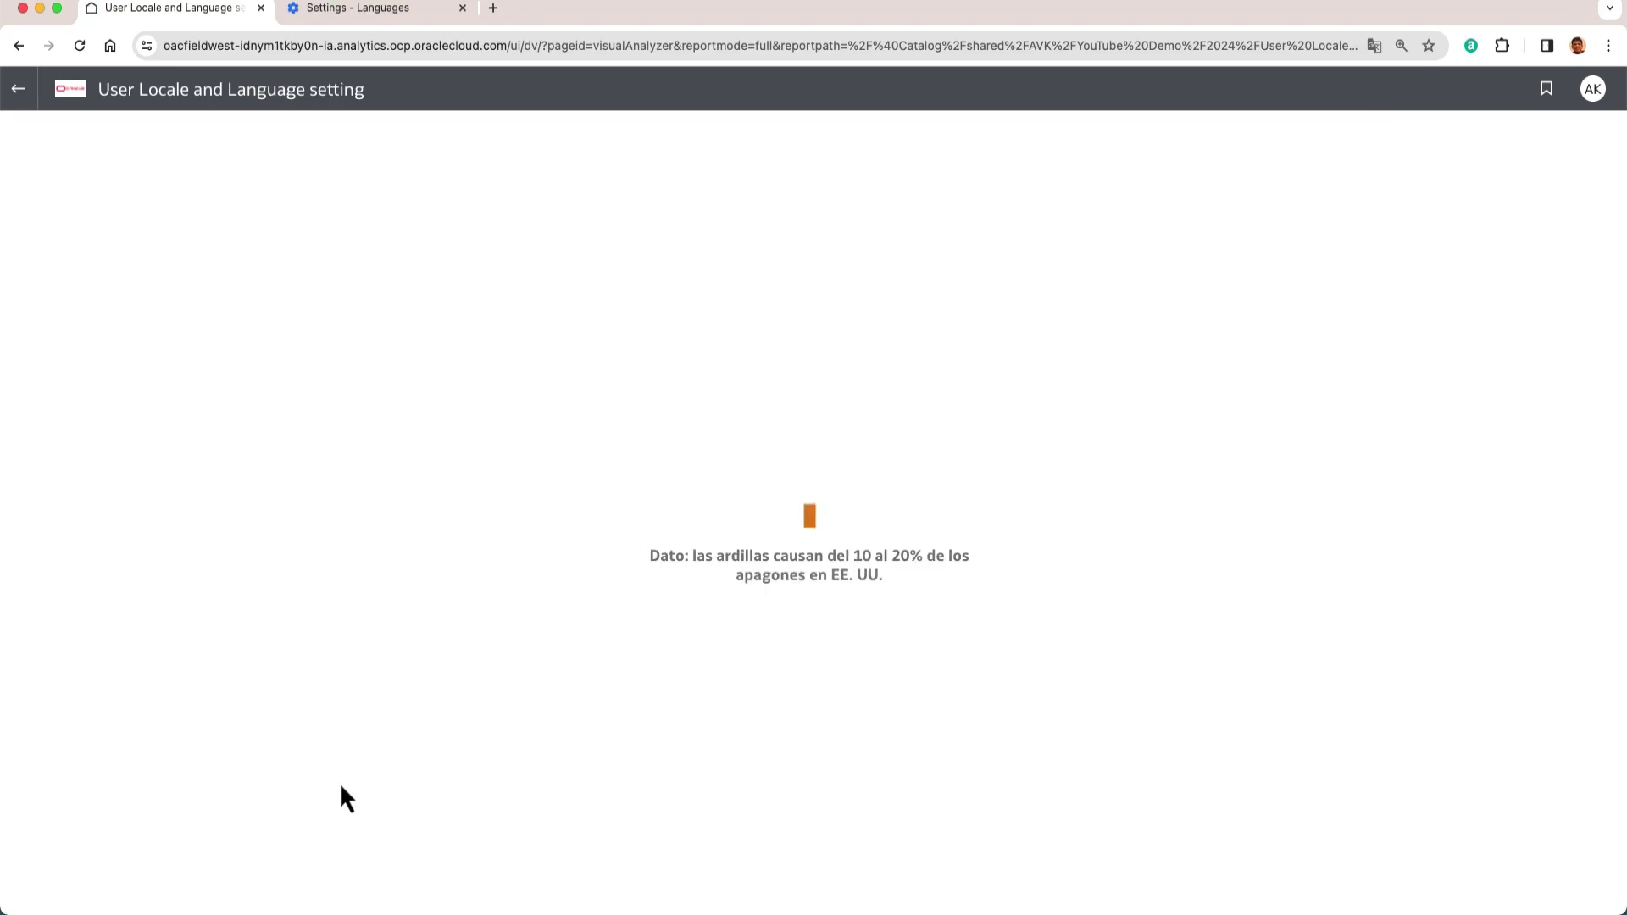